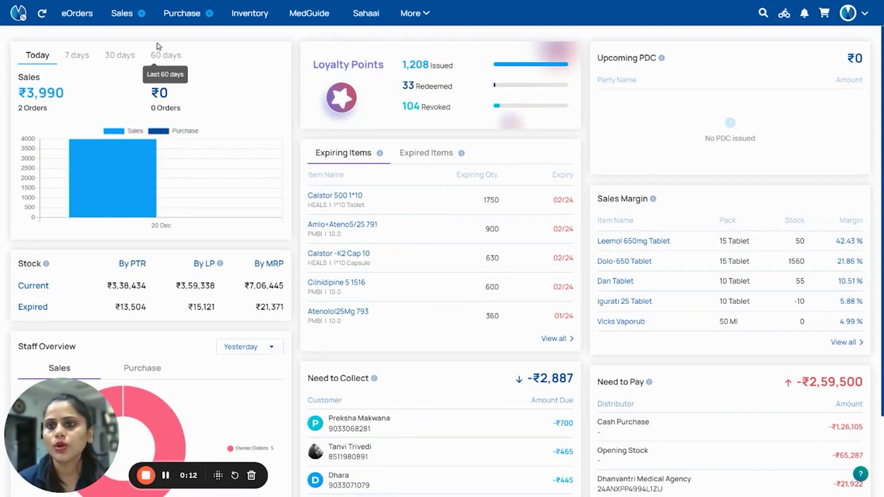
- Filter the purchase bill list to the Credit payment mode and the distributor name "Dhruvi"
click(182, 13)
click(173, 36)
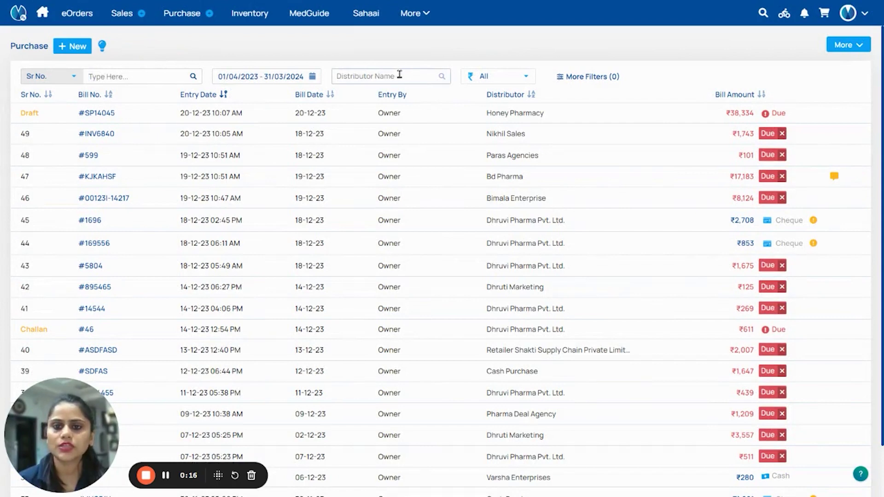
click(485, 78)
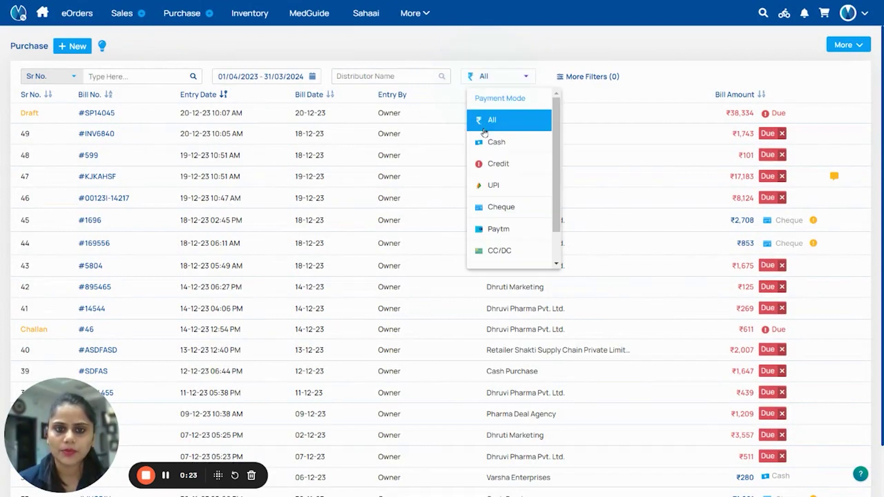
click(485, 166)
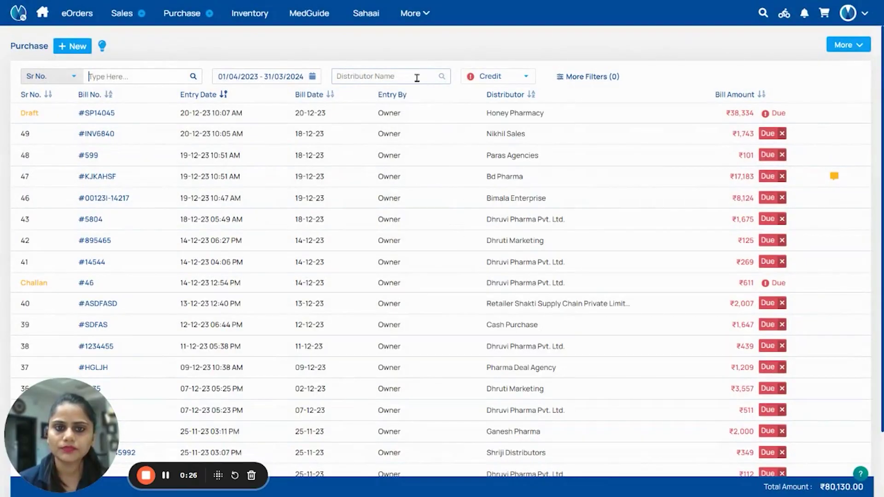
click(417, 79)
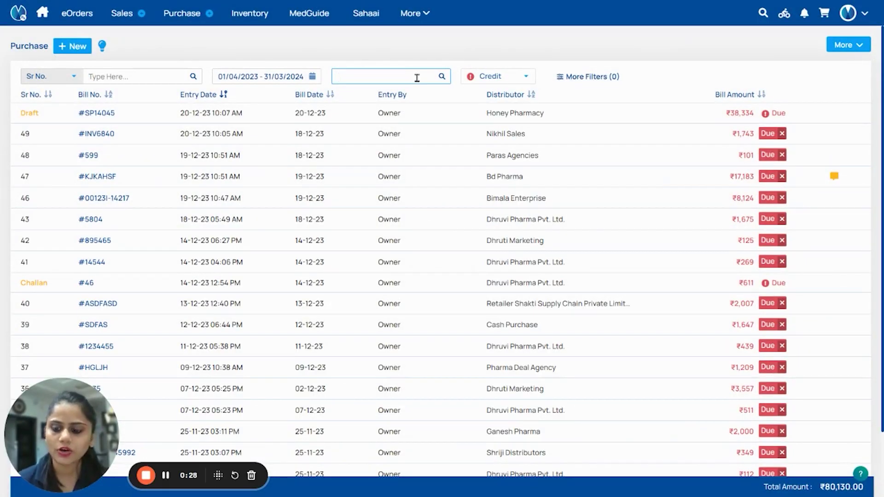
text(Dhru)
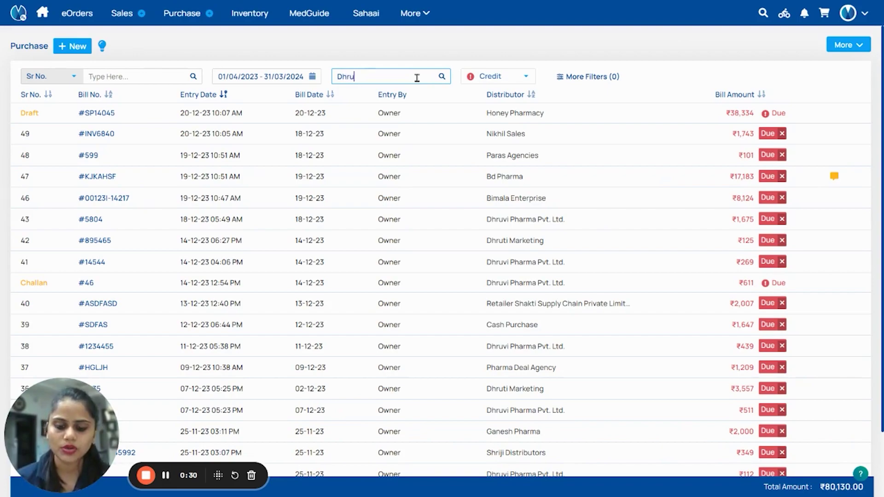
text(vi)
key(Return)
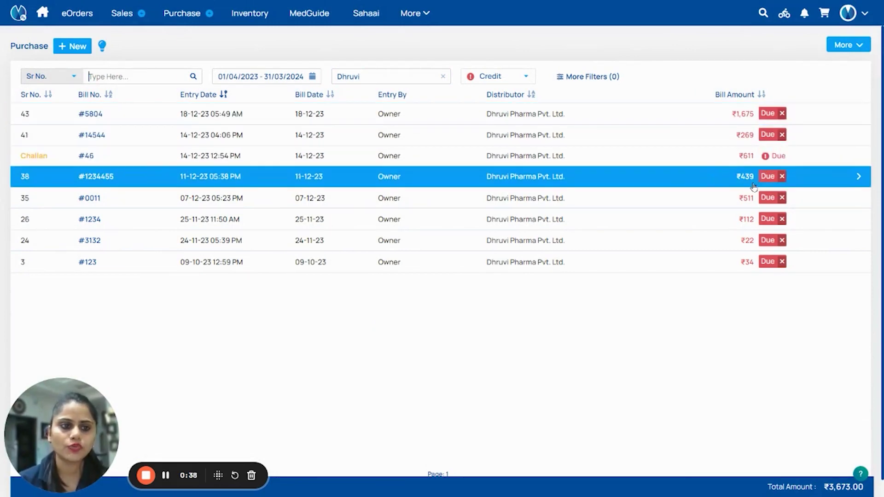
- Pay the ₹439 due bill dated 11-12-23 by cheque from the HDFC Bank account, entering the cheque number
click(766, 178)
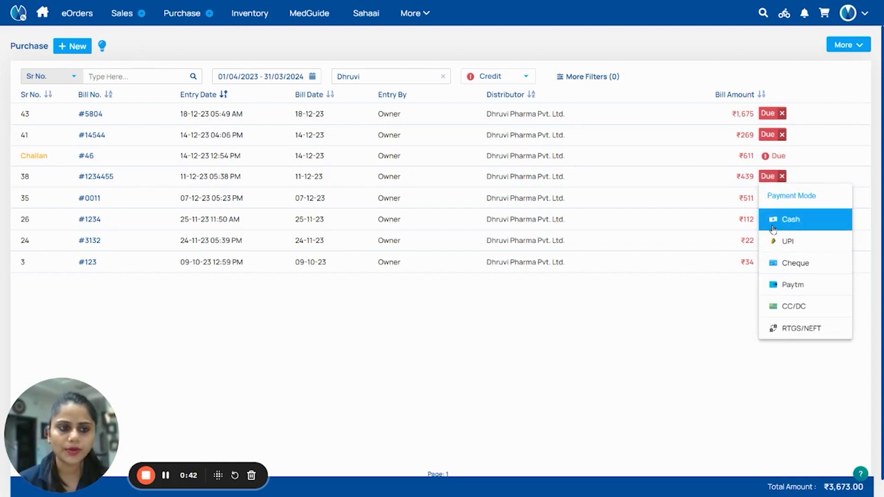
click(778, 263)
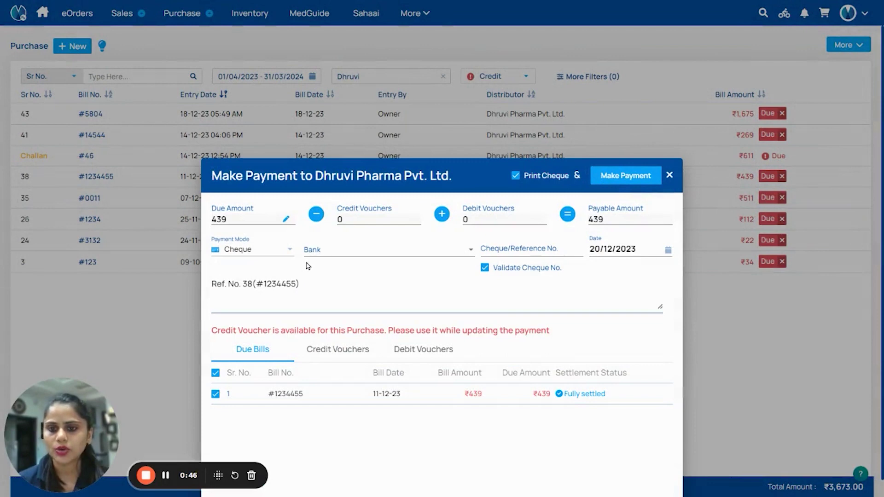
click(339, 256)
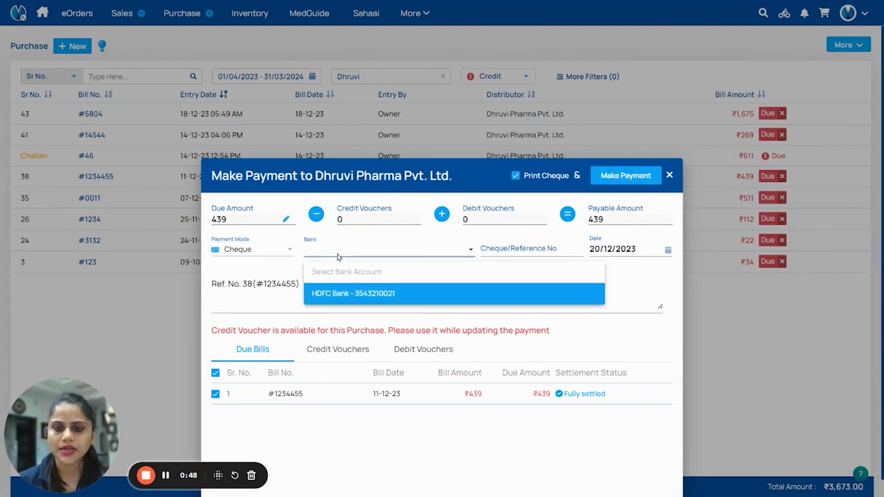
click(345, 292)
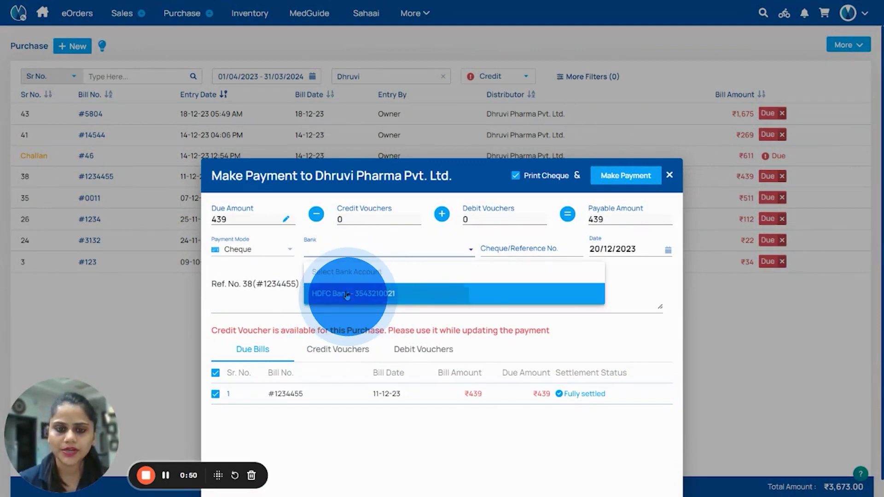
click(525, 249)
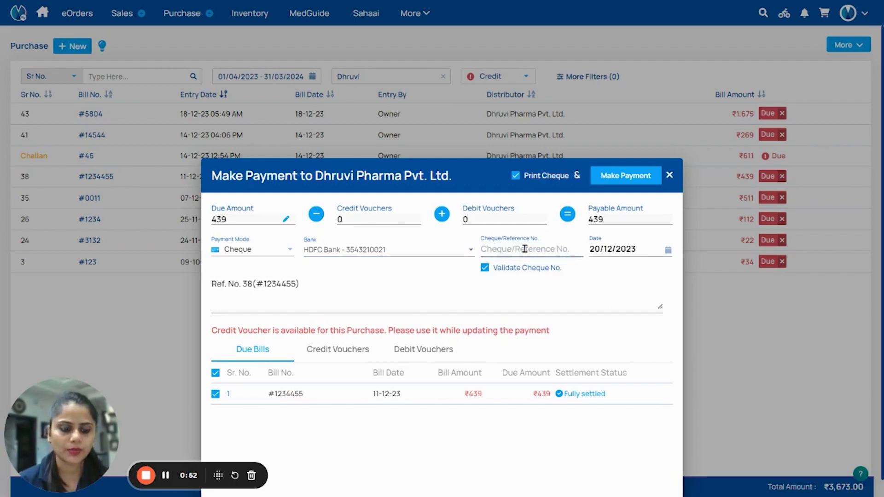
text(568956)
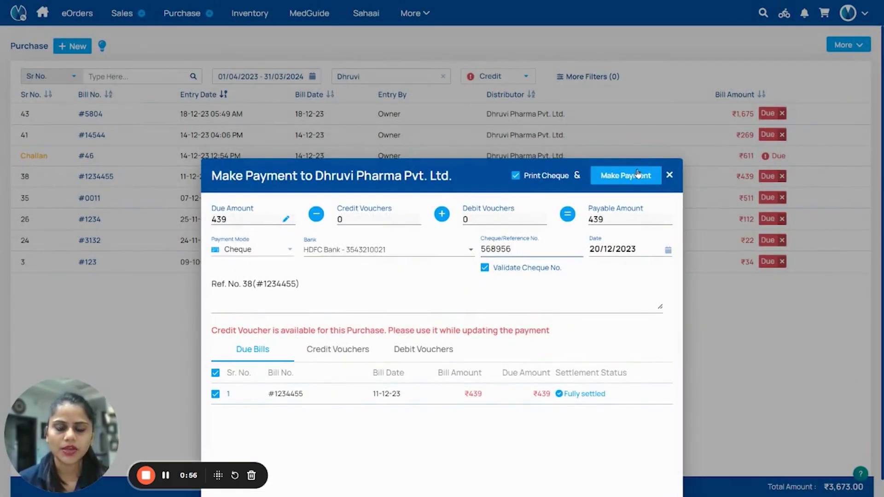
click(638, 174)
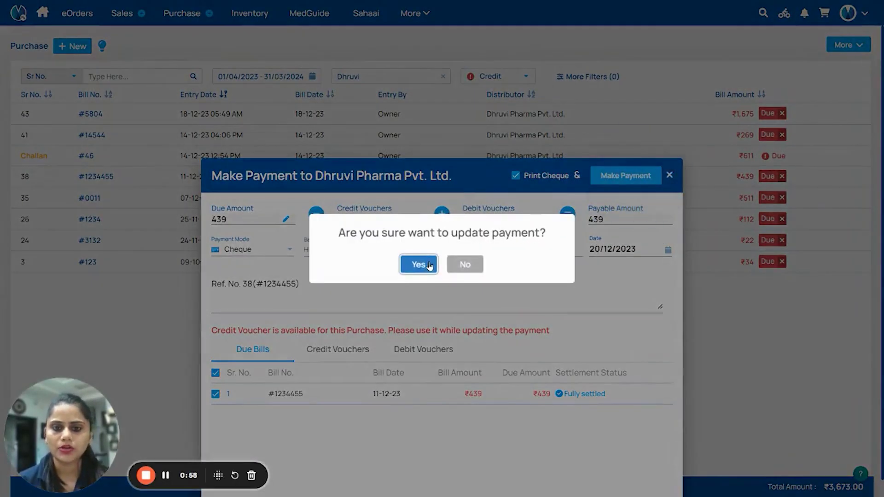
click(424, 265)
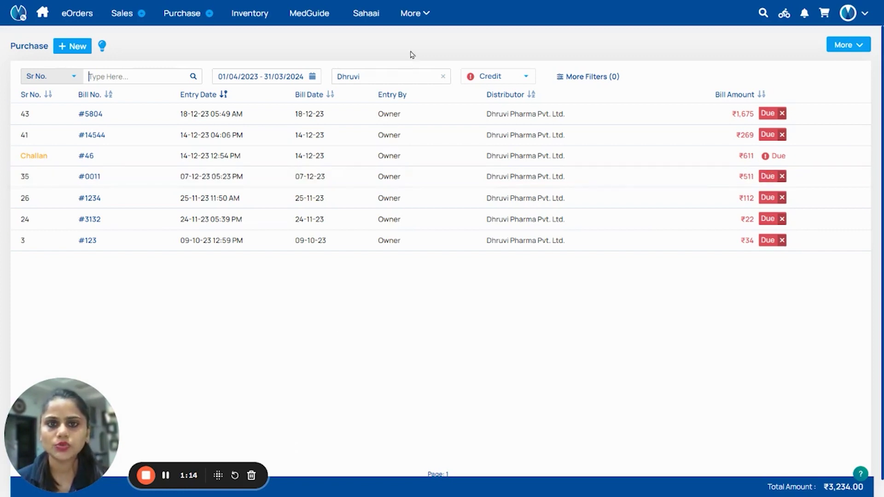
- Search the distributors for "Dhruvi" and open the record of Dhruvi Pharma Pvt. Ltd
click(415, 24)
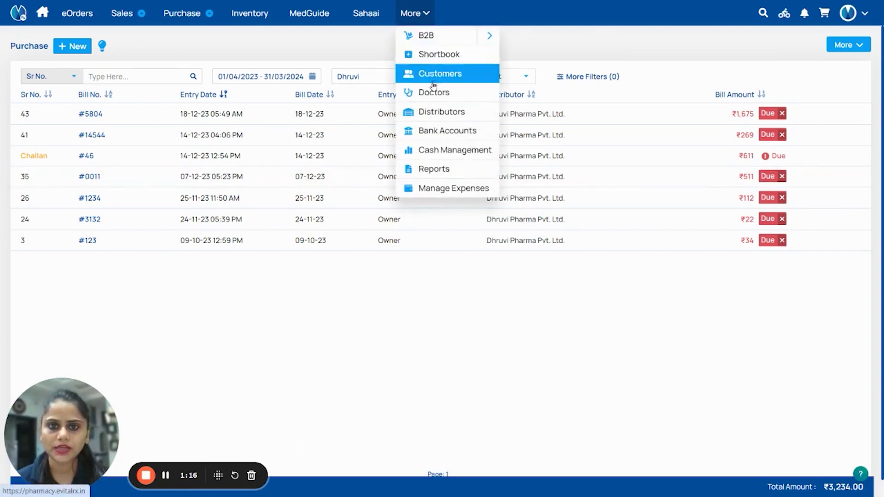
click(440, 110)
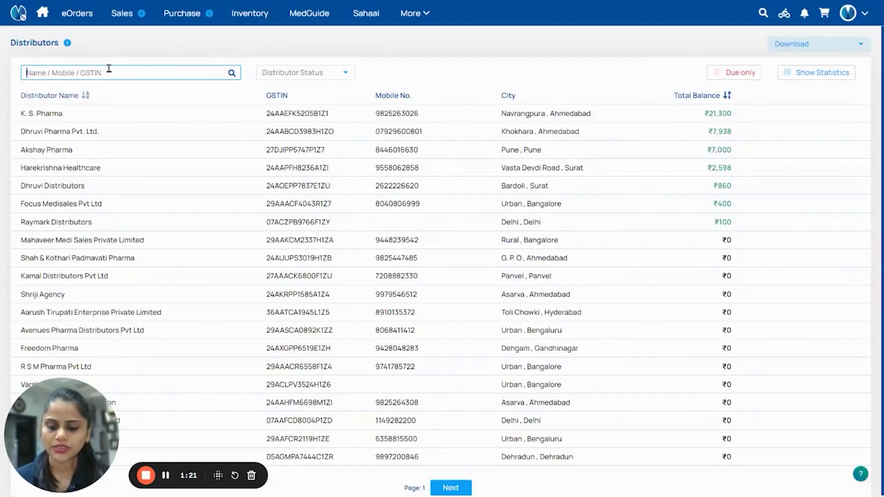
text(Dhruvi)
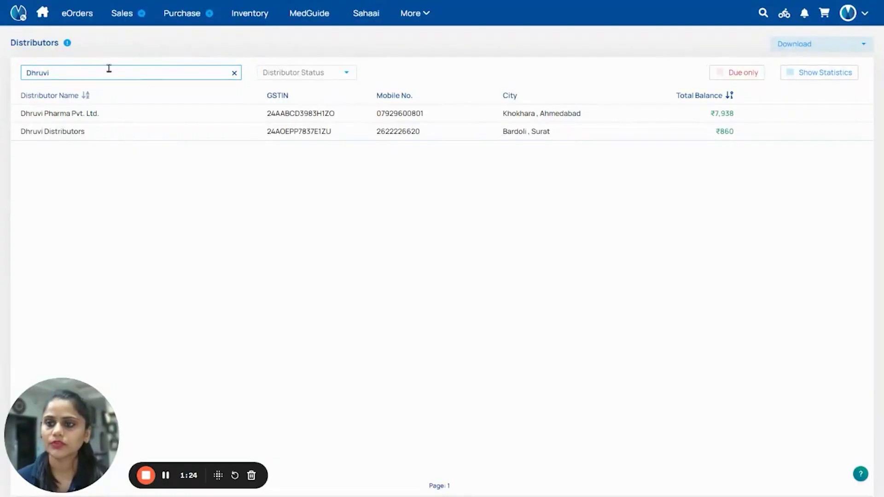
click(120, 114)
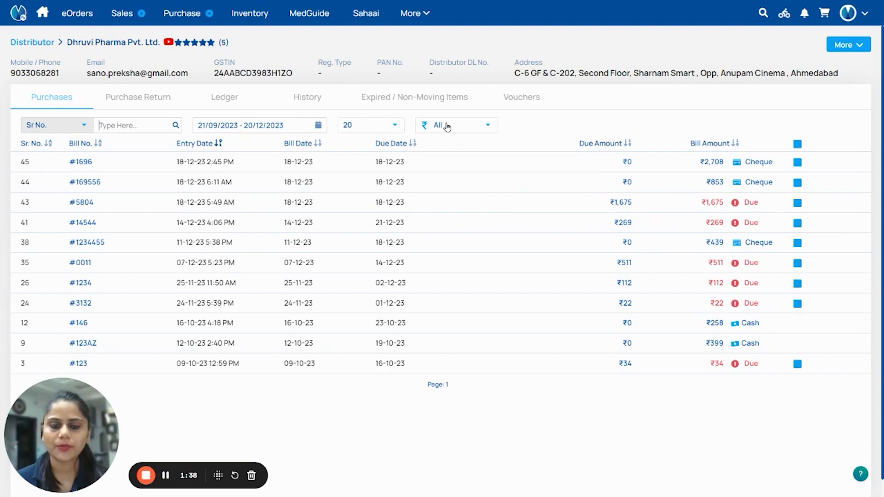
- Filter the distributor's purchases to the last 30 days and the Credit payment mode
click(210, 128)
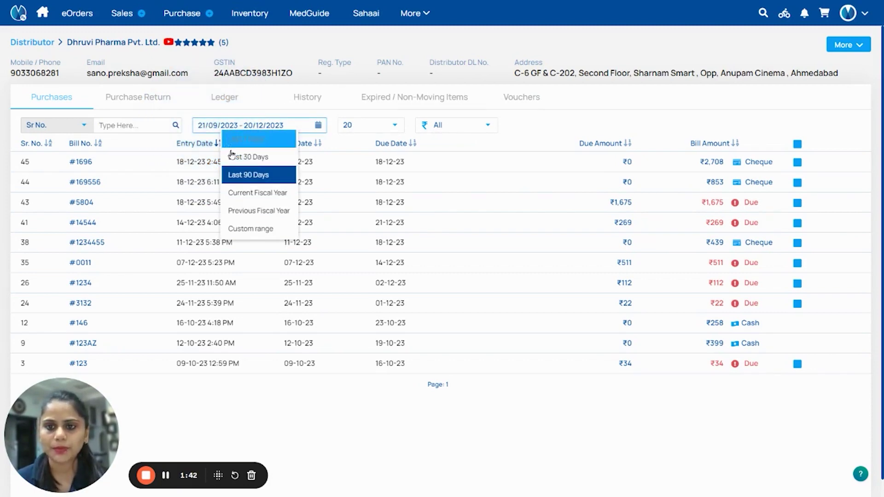
click(231, 155)
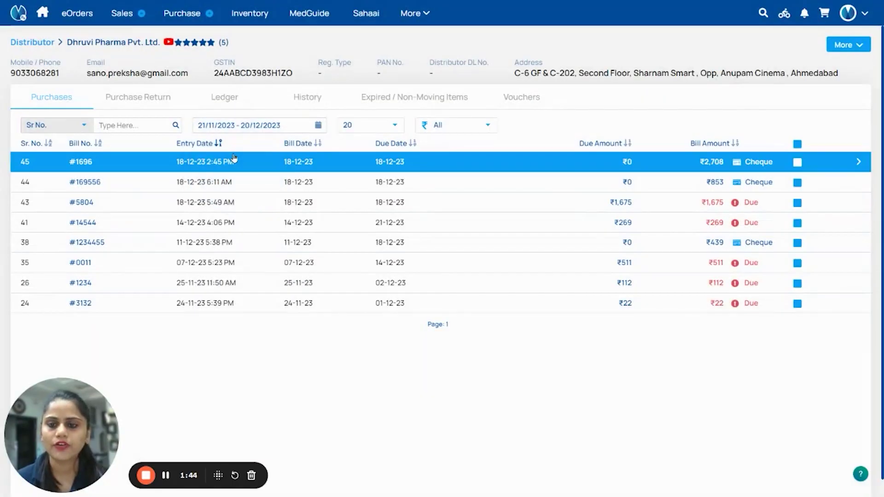
click(446, 127)
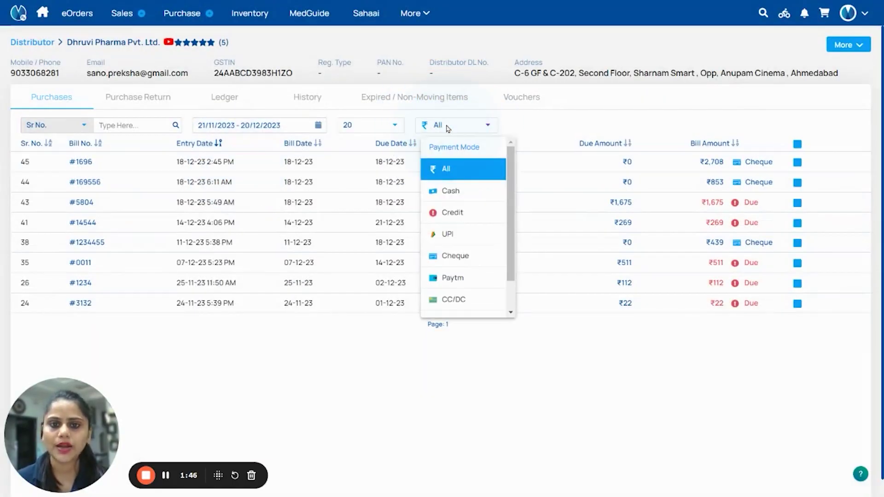
click(451, 213)
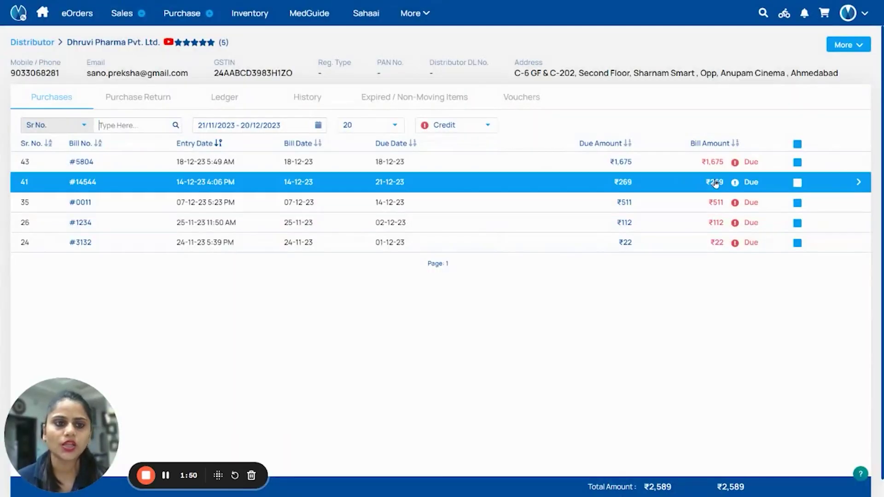
- Select the ₹269, ₹511, ₹112 and ₹22 due bills and open a combined payment for them
click(797, 183)
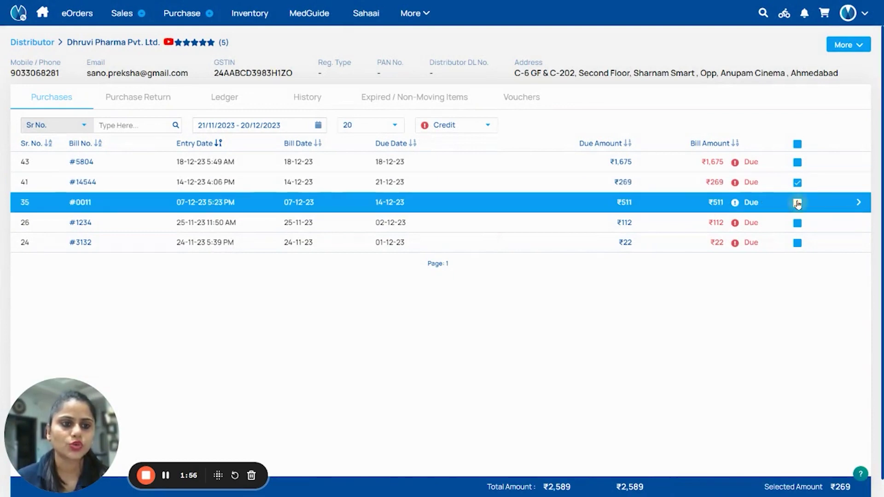
click(797, 203)
click(798, 223)
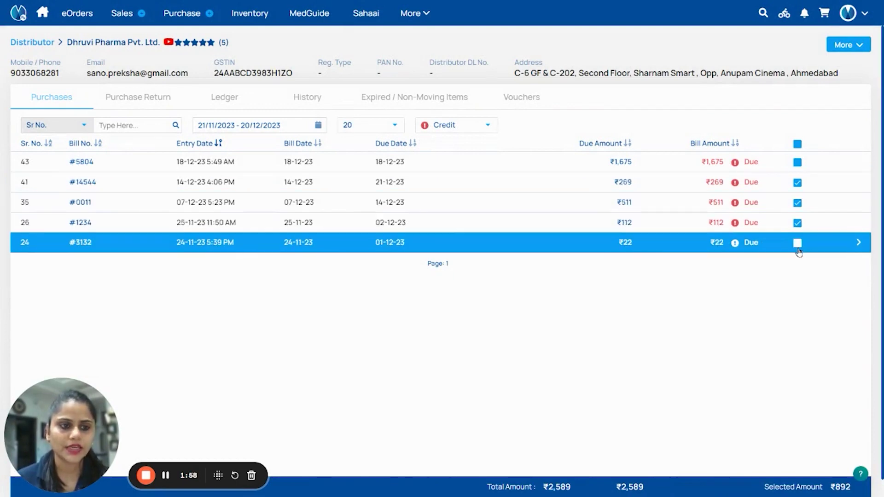
click(797, 243)
click(852, 45)
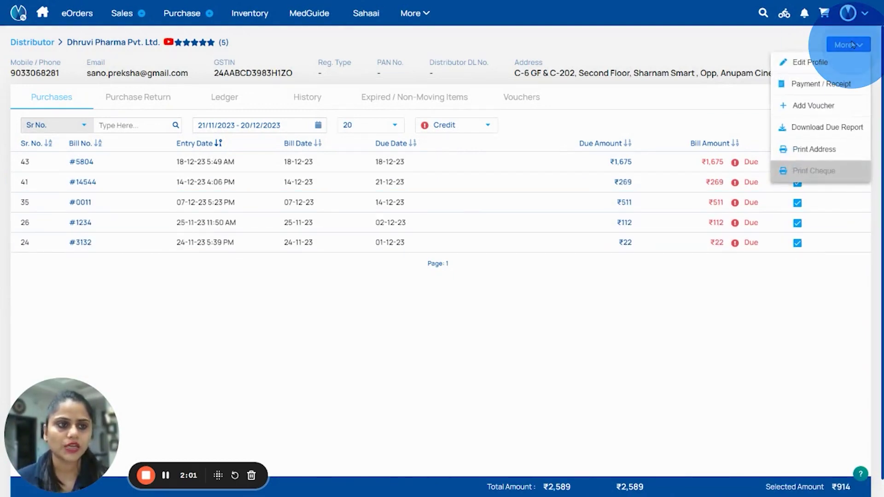
click(836, 84)
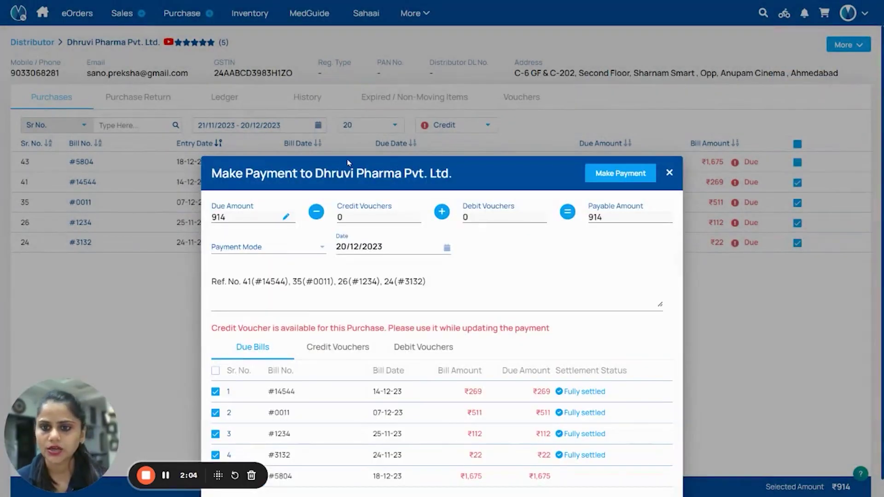
- Make the payment by UPI with the ₹258 advance credit voucher dated 22-11-23 applied
click(244, 252)
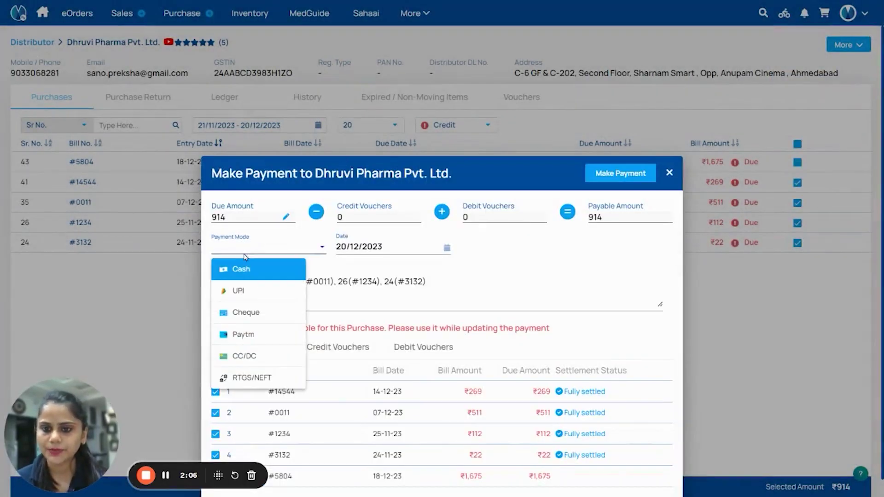
click(247, 293)
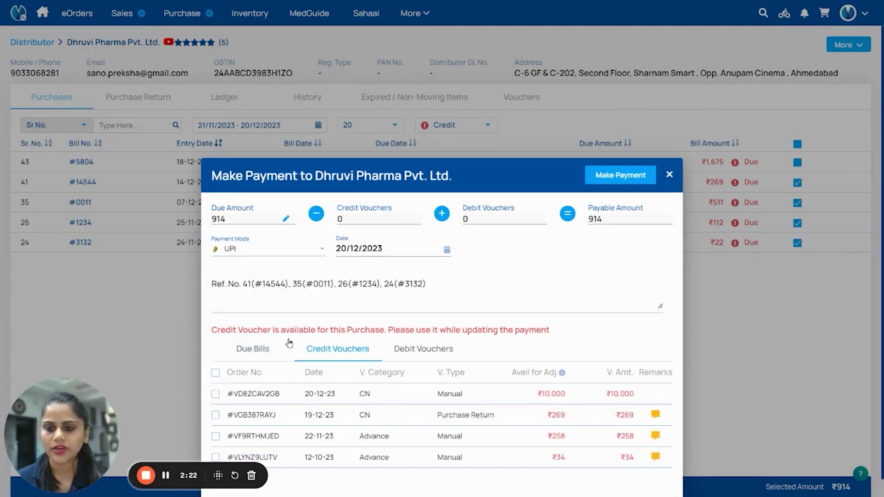
click(215, 437)
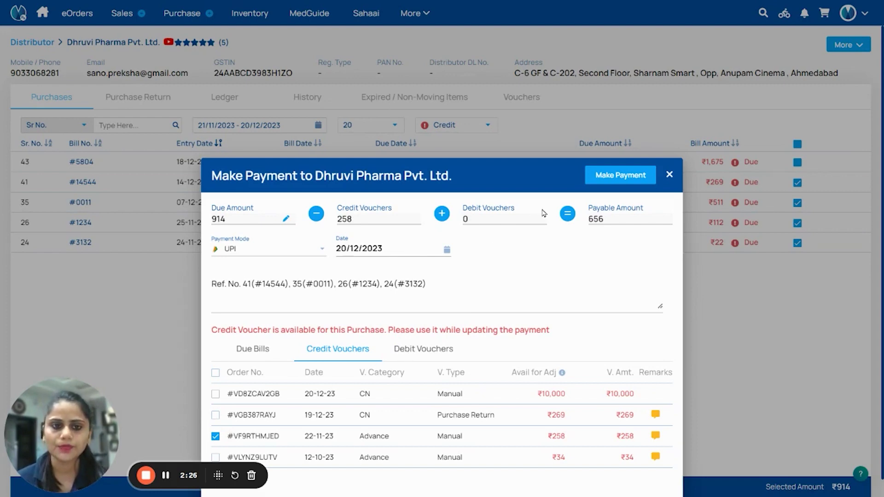
click(613, 181)
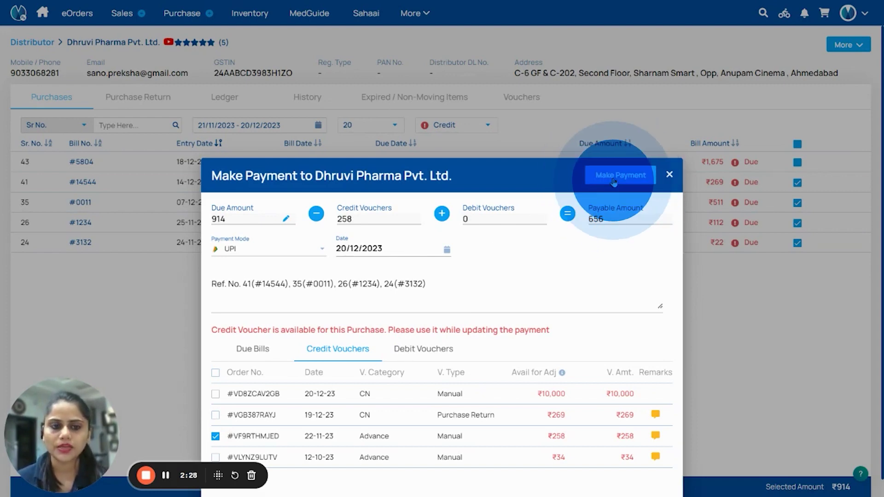
click(416, 272)
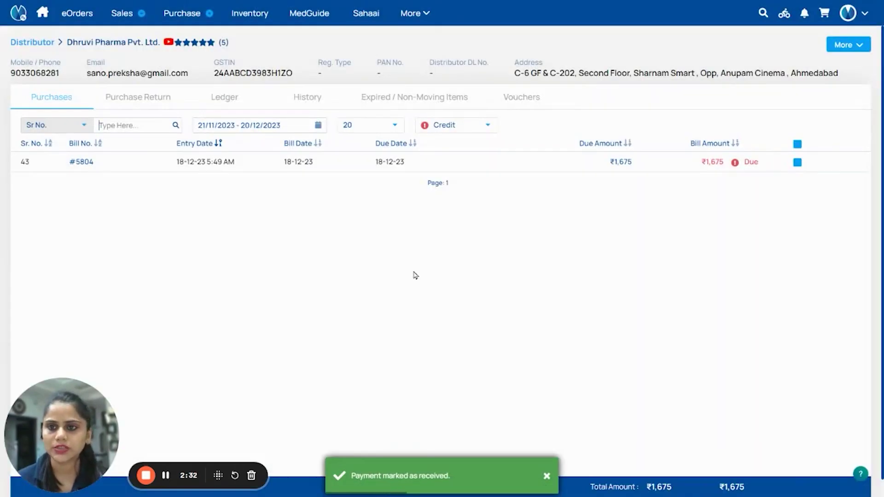
- Review the distributor's purchase returns and ledger, including the details of the first payment entry in the ledger
click(125, 103)
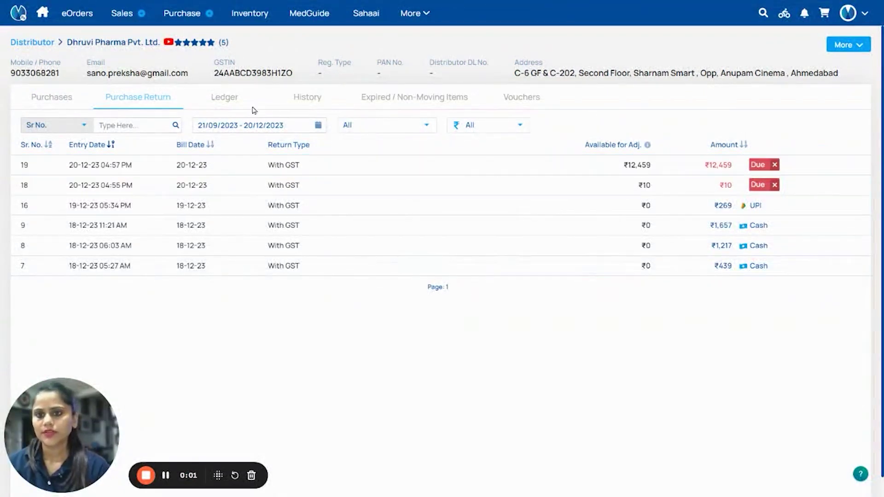
click(217, 101)
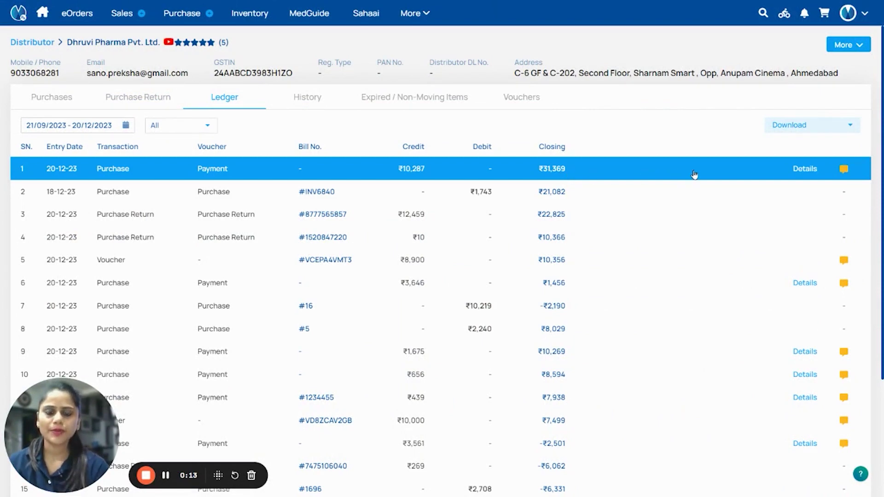
click(804, 174)
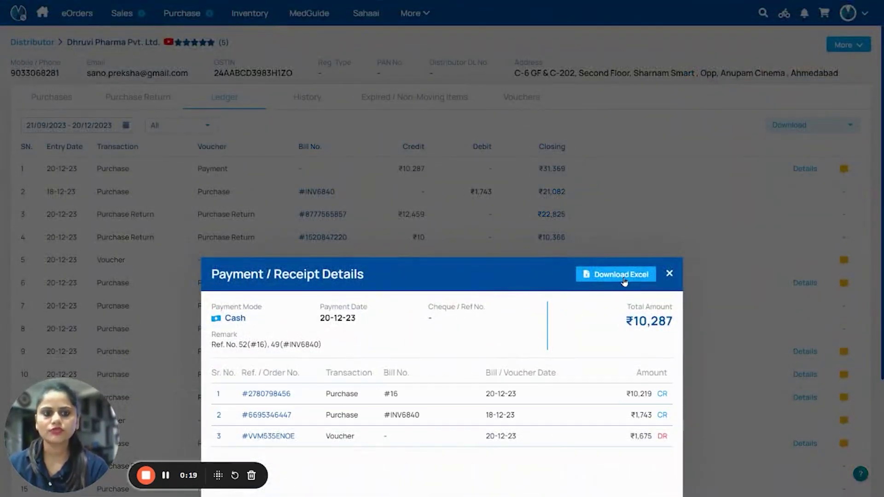
click(670, 275)
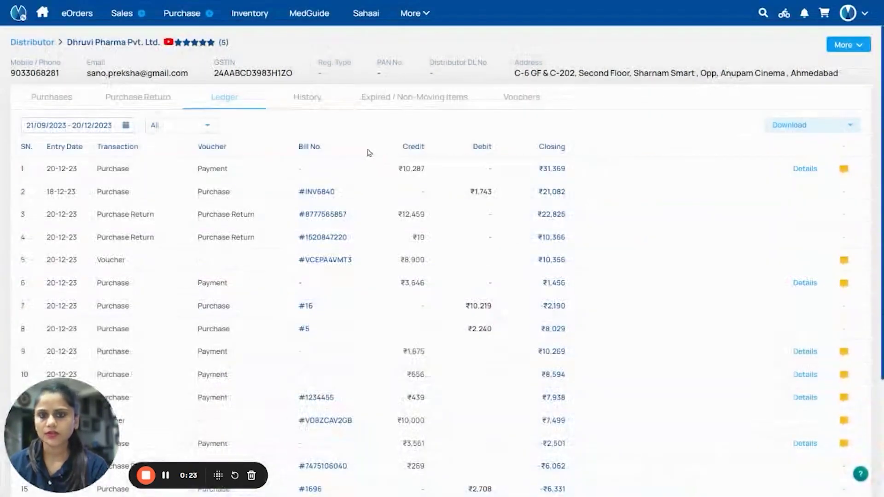
- Review the distributor's purchase history and open its expired and non-moving items
click(305, 98)
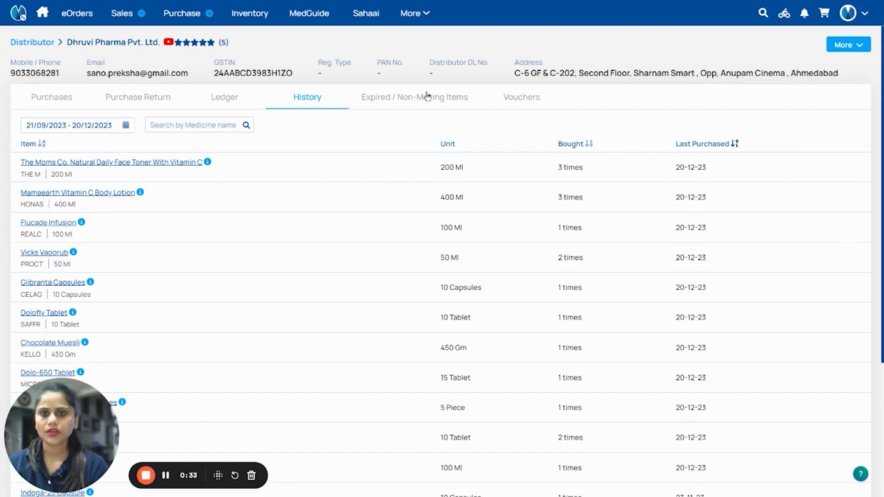
click(387, 98)
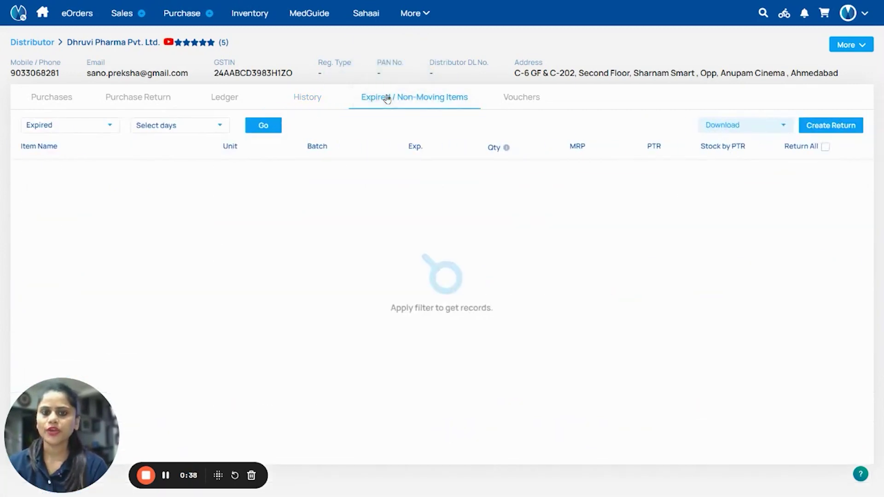
- List the distributor's non-moving items for 60 days and select Cipladine 5 % Powder and Nicip Plus Tab [Brown] for return
click(72, 127)
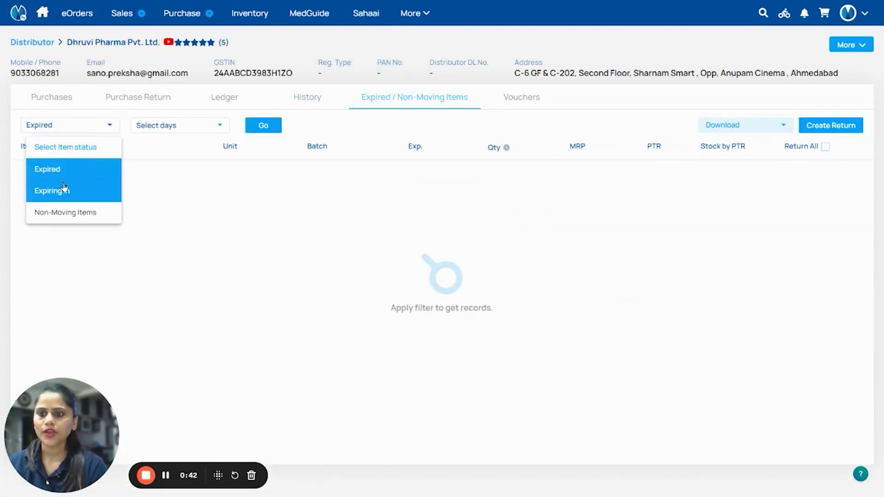
click(67, 210)
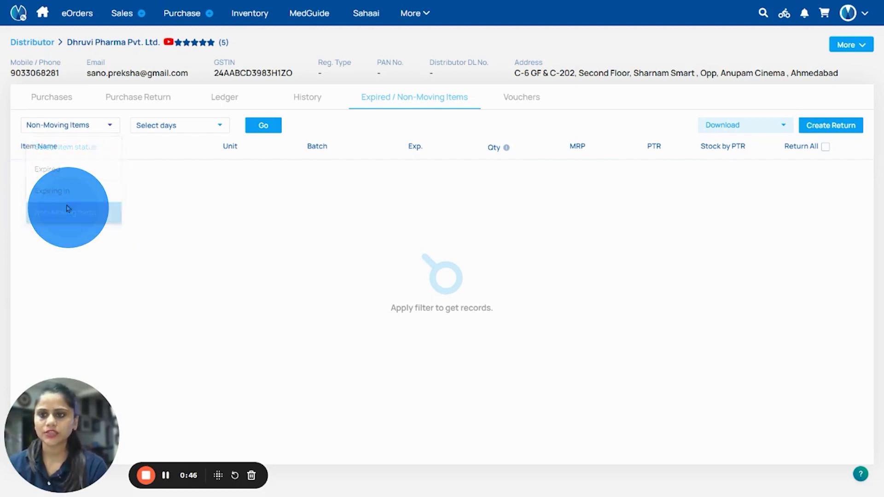
click(147, 128)
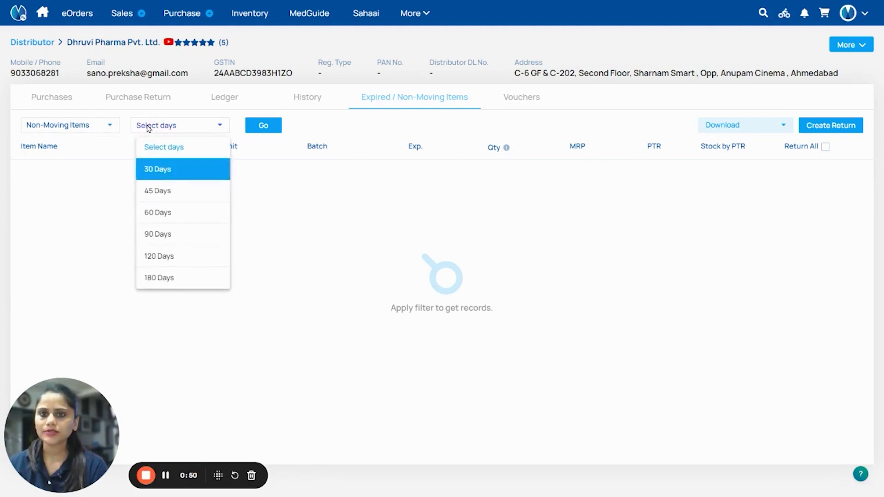
click(158, 213)
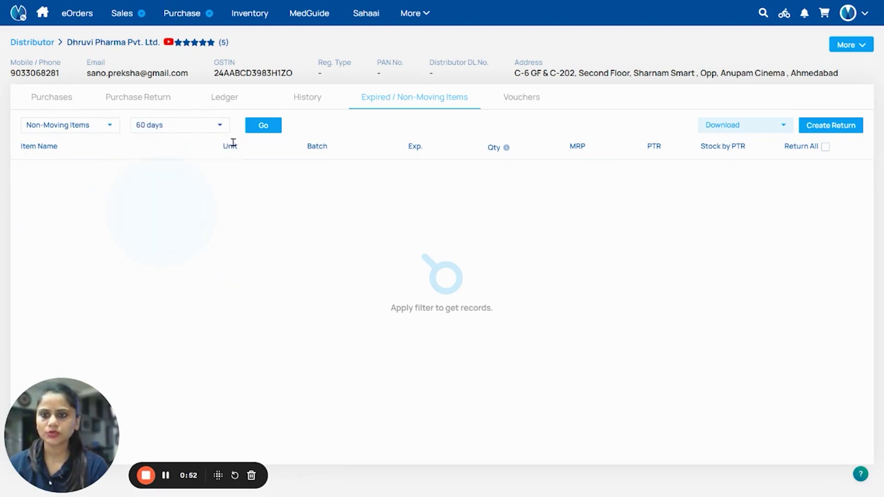
click(265, 134)
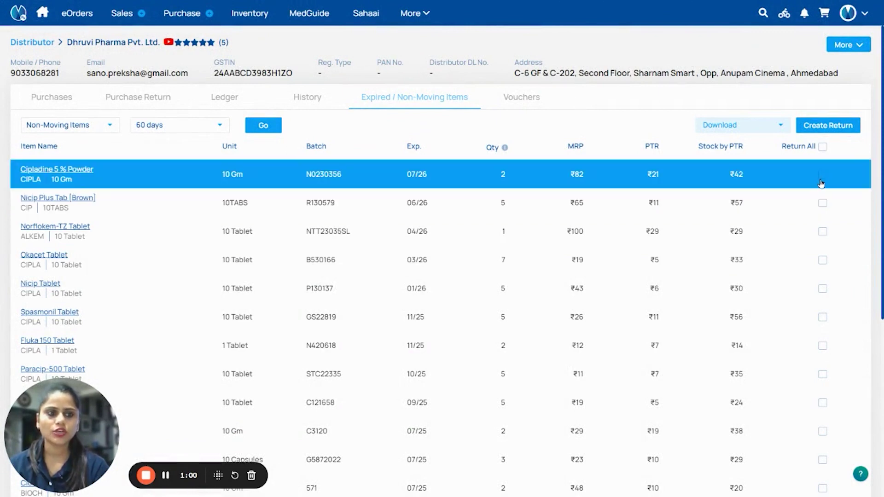
click(821, 180)
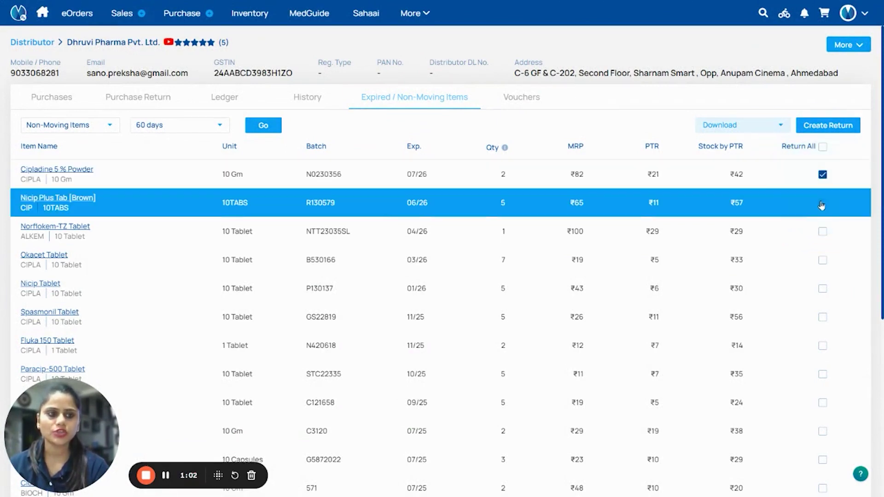
click(821, 205)
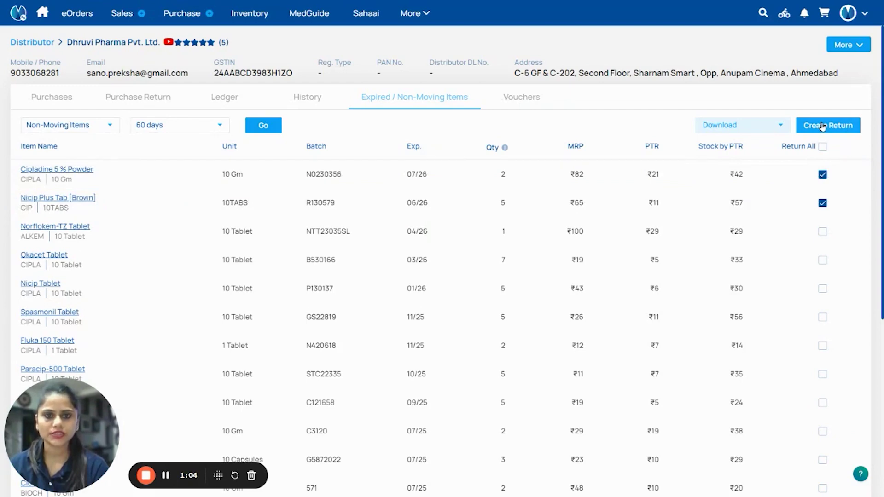
- Review the distributor's vouchers and its editable profile details
click(535, 100)
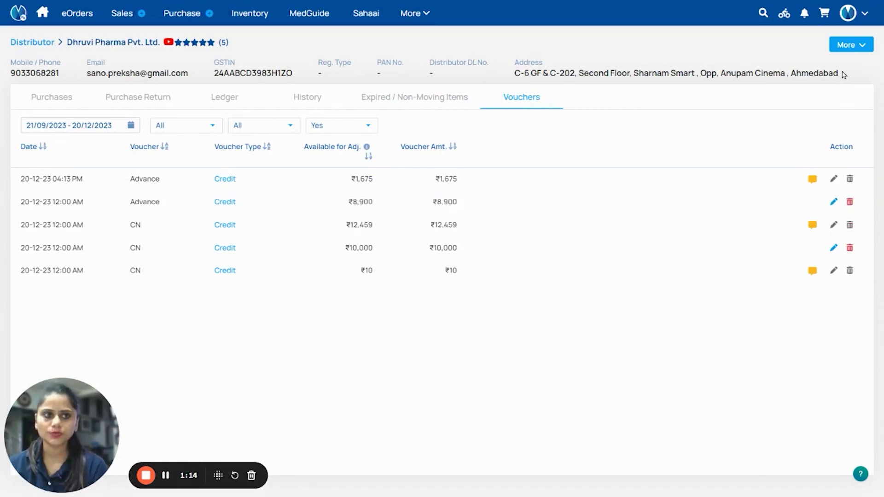
click(850, 45)
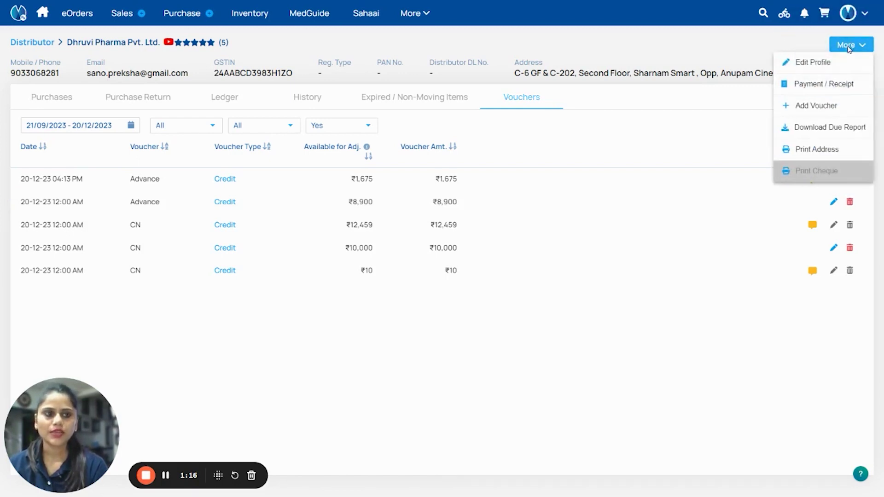
click(841, 67)
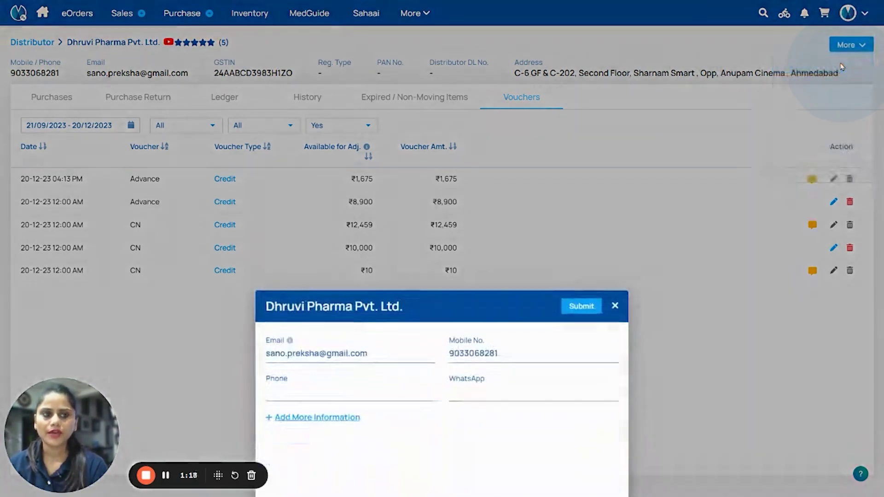
click(615, 307)
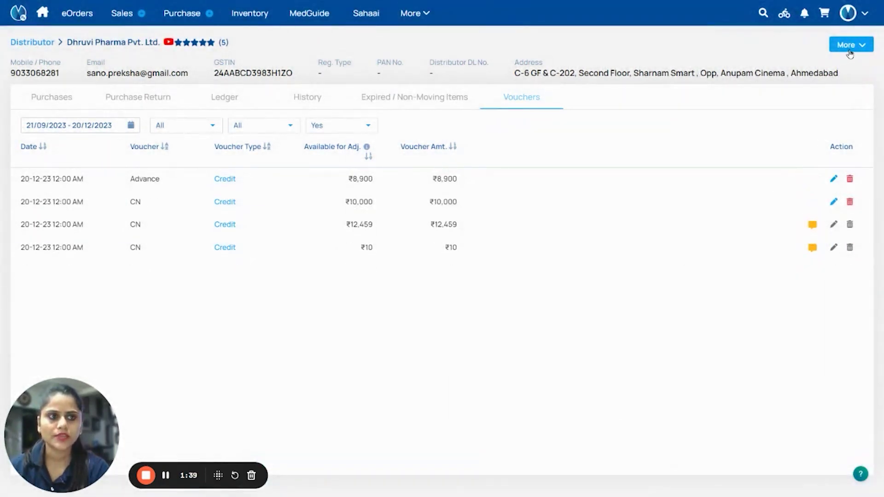
- Start a new payment to the distributor and select the ₹1,000 and ₹400 due bills
click(850, 54)
click(850, 92)
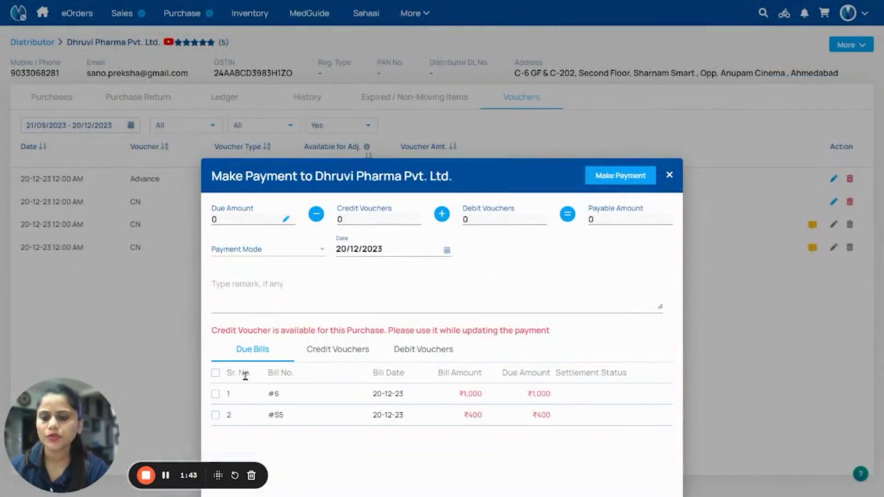
click(216, 394)
click(216, 416)
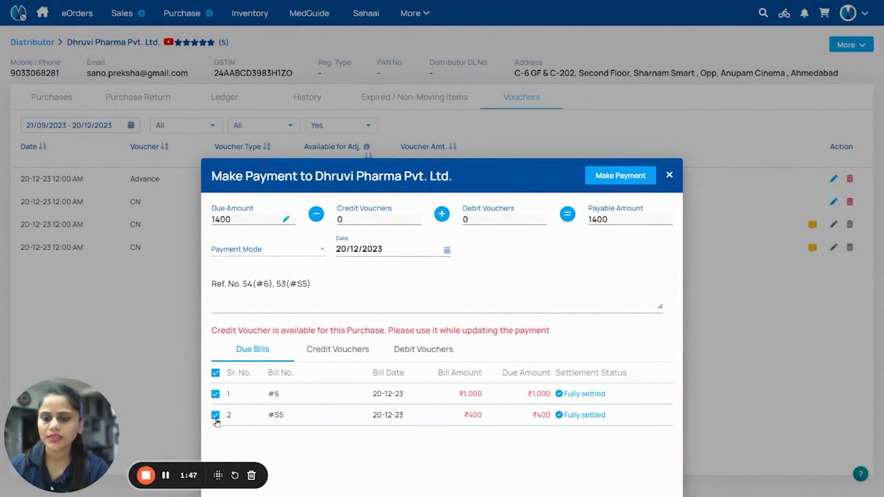
- Apply the ₹10 purchase return credit voucher and make the payment in Cash dated 20/12/2023
click(331, 354)
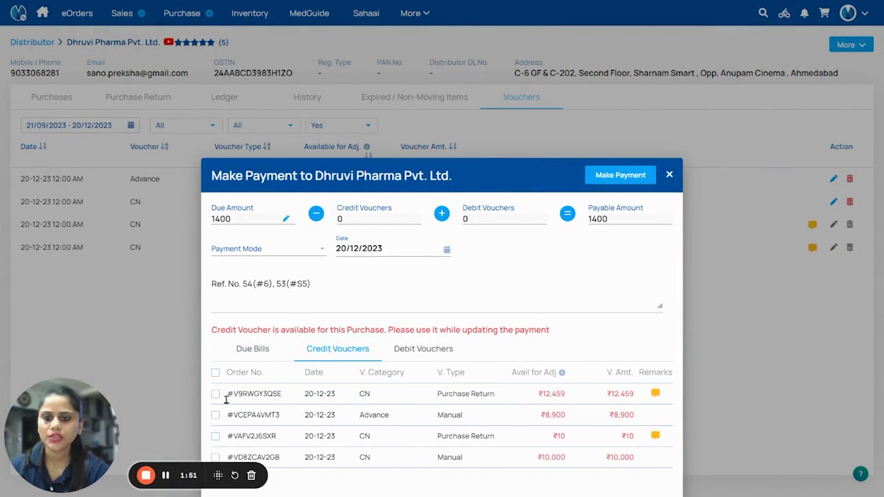
click(215, 437)
click(231, 249)
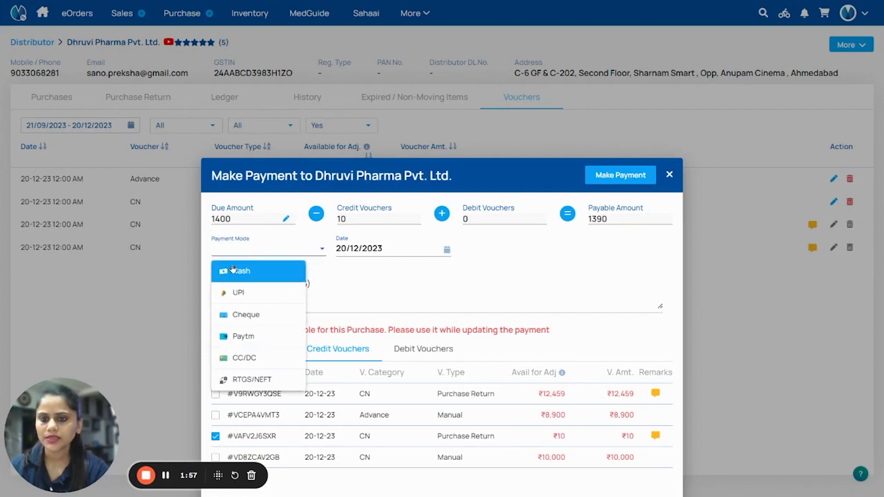
click(233, 270)
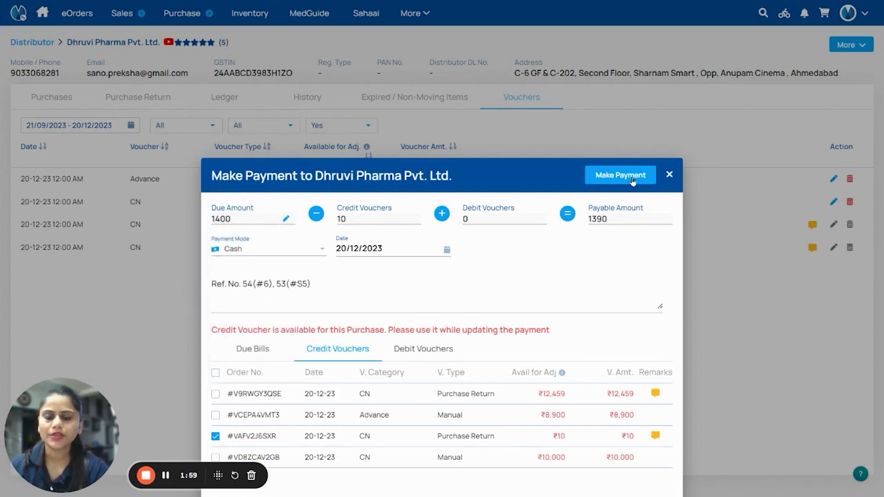
click(631, 185)
click(427, 266)
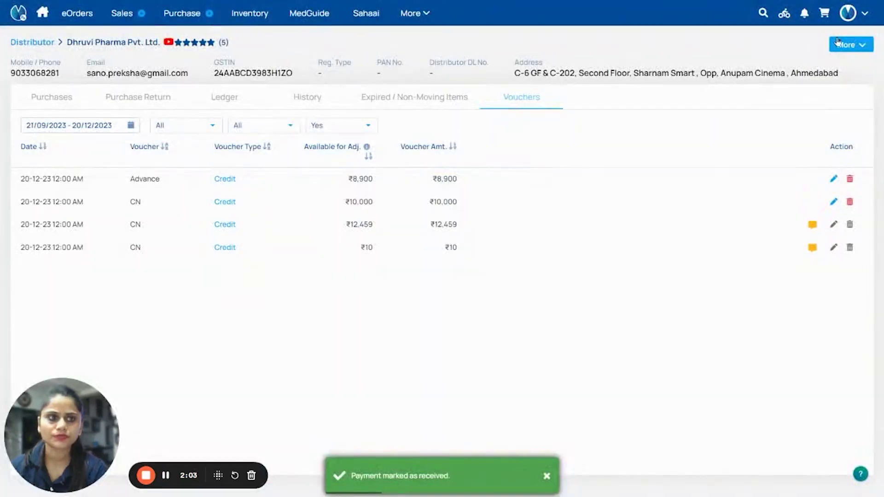
- Add a Credit voucher of category Advance for ₹5000 dated 20/12/2023 to the distributor
click(837, 41)
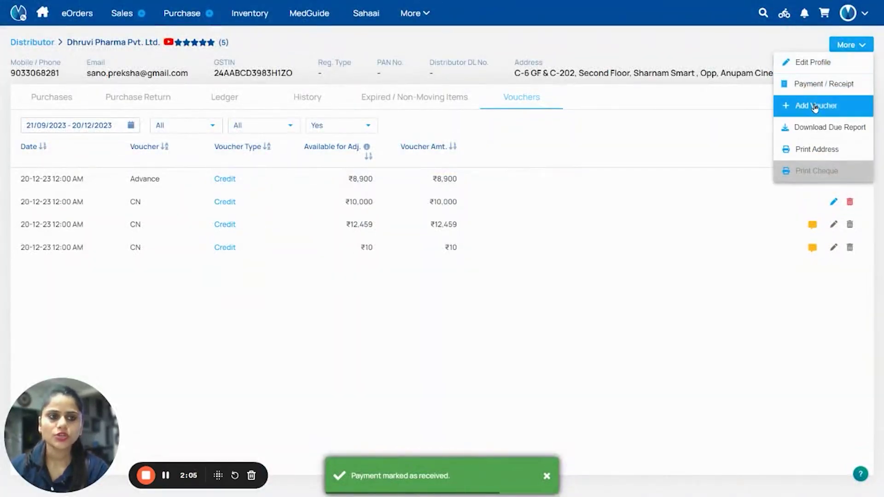
click(816, 108)
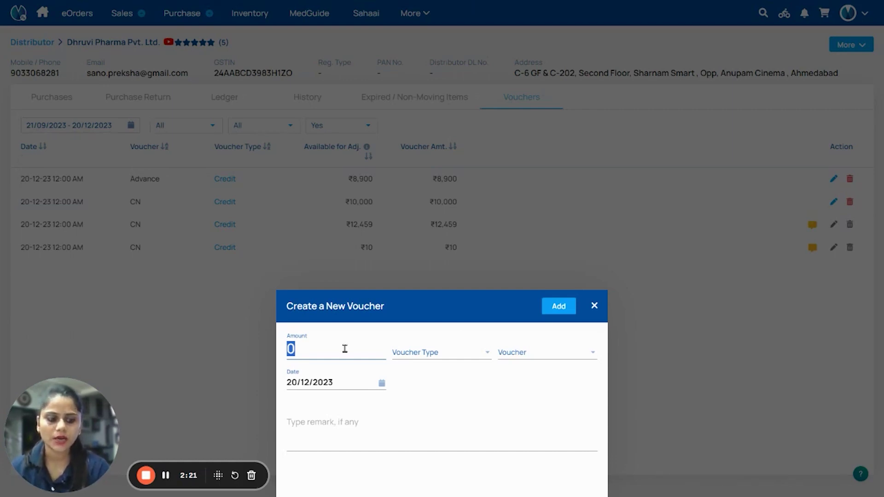
text(500)
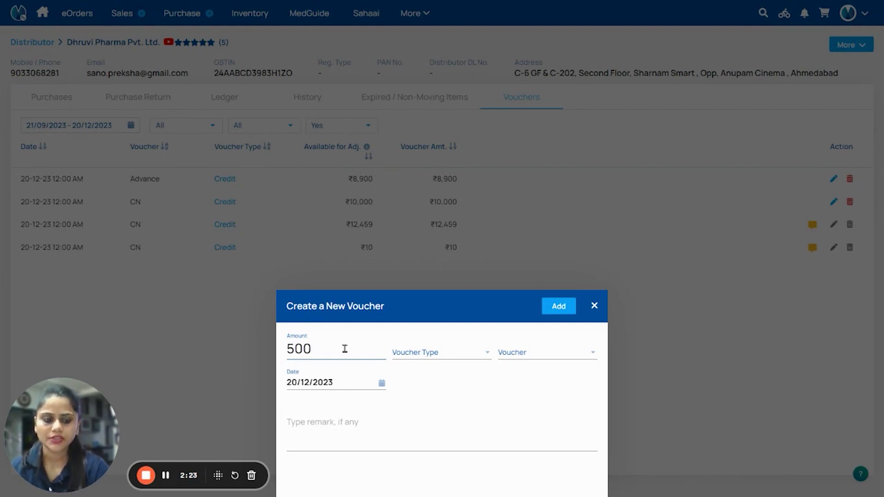
text(0)
click(435, 357)
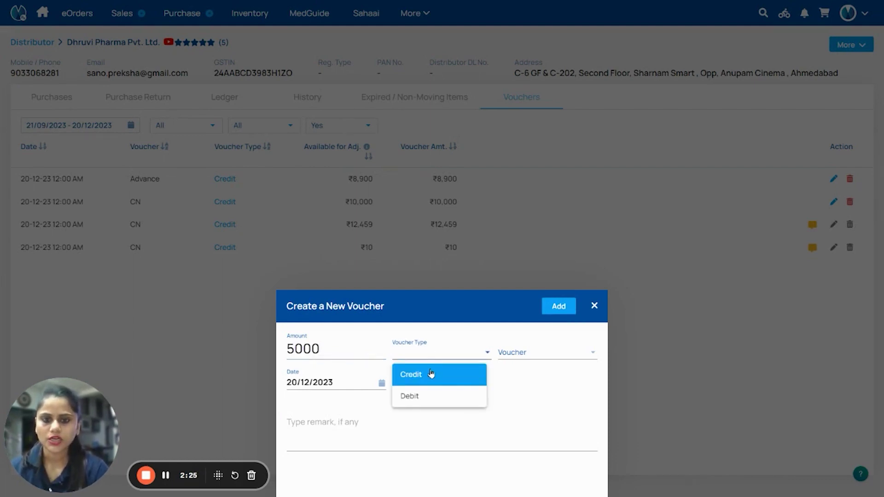
click(431, 374)
click(511, 353)
click(520, 376)
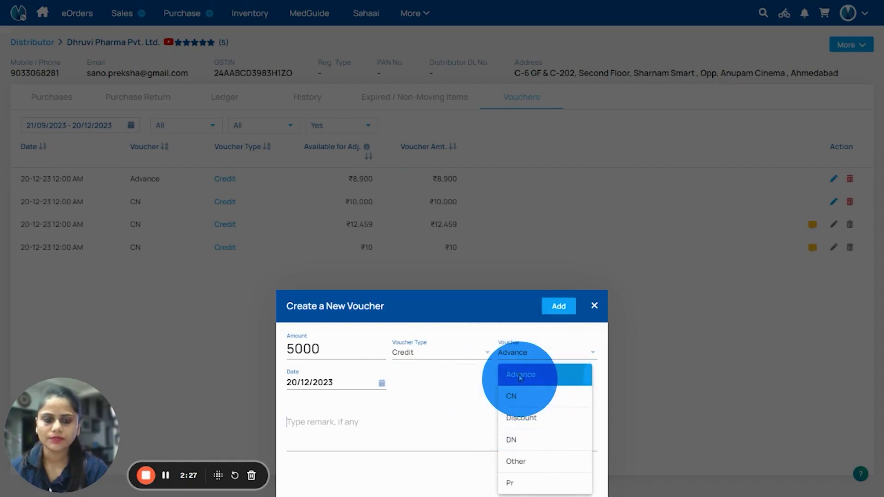
click(558, 306)
click(418, 275)
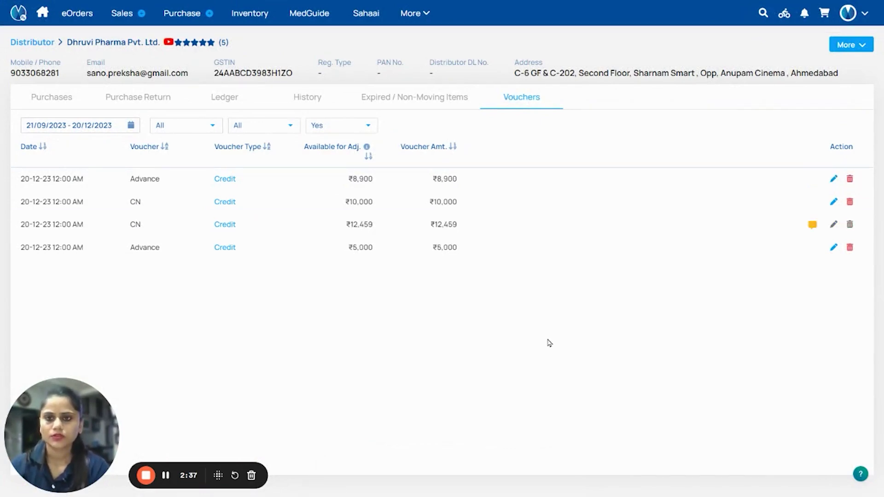
- Review the latest voucher and payment entries in the distributor's ledger and open the further distributor actions
click(225, 99)
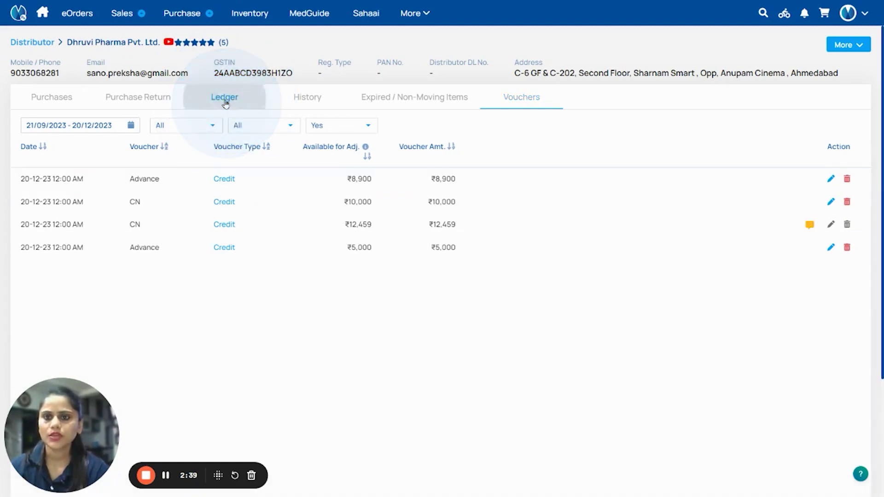
click(401, 178)
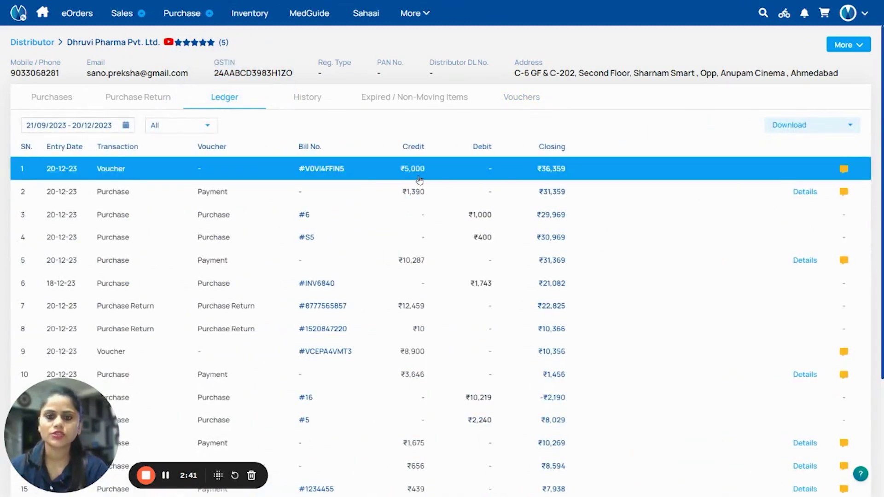
click(859, 46)
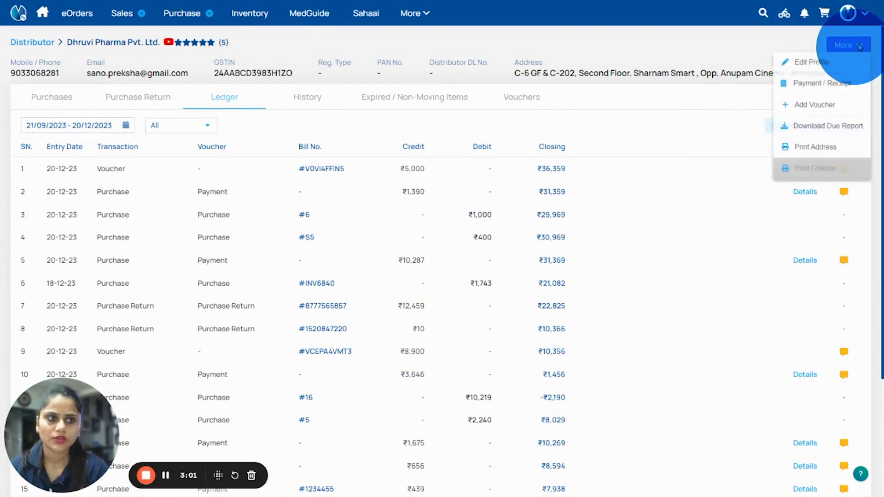